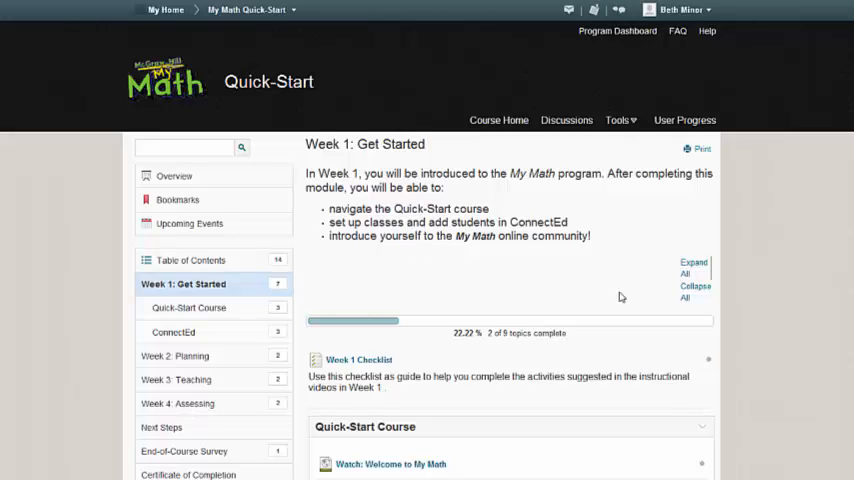
pyautogui.scroll(-3, 706, 350)
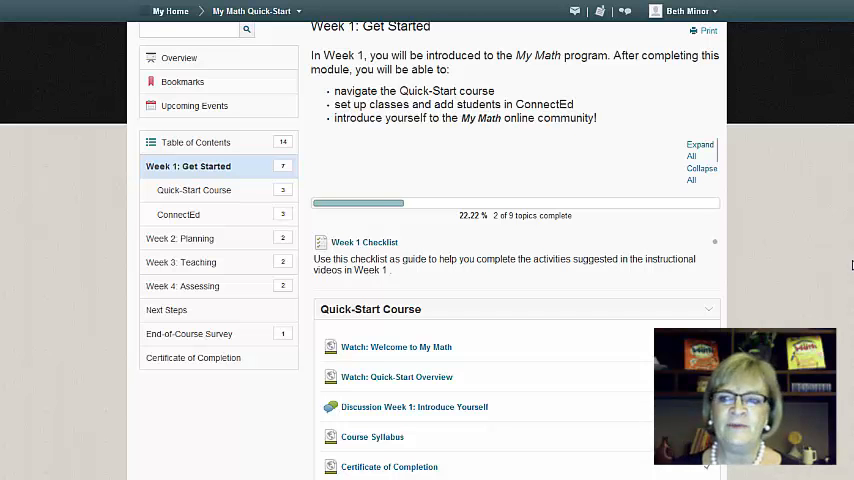
pyautogui.scroll(1, 427, 250)
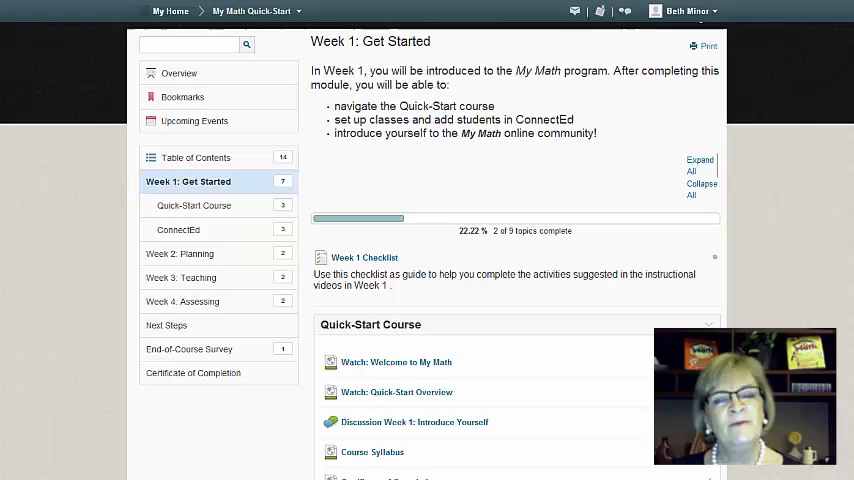